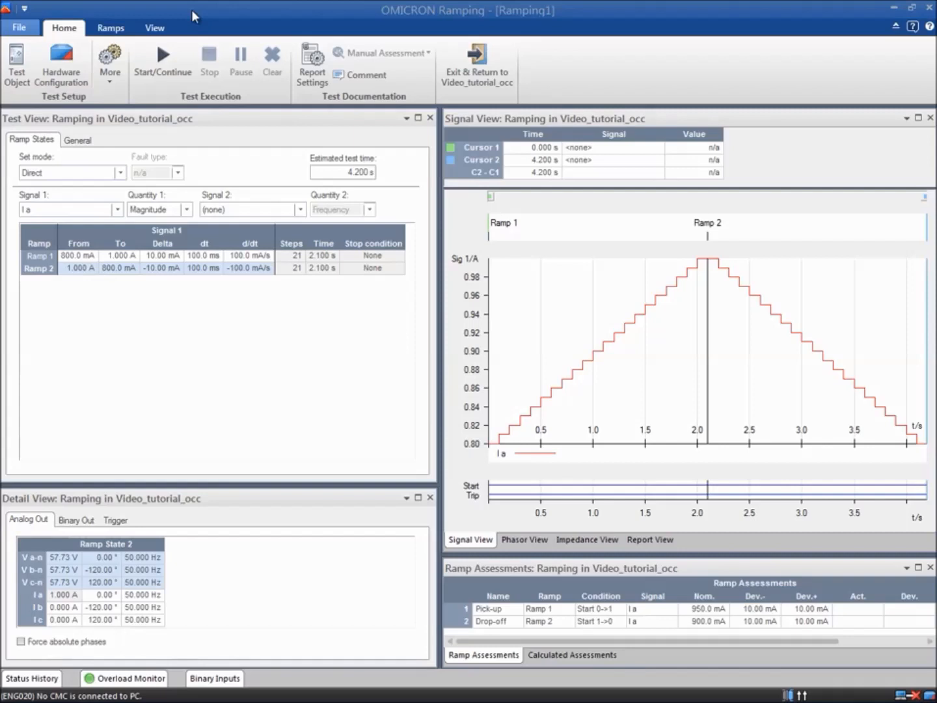
Set the three voltage output signals V a-n, V b-n and V c-n to Not used in the hardware configuration's analog outputs
{"action": "left_click", "coordinate": [73, 75]}
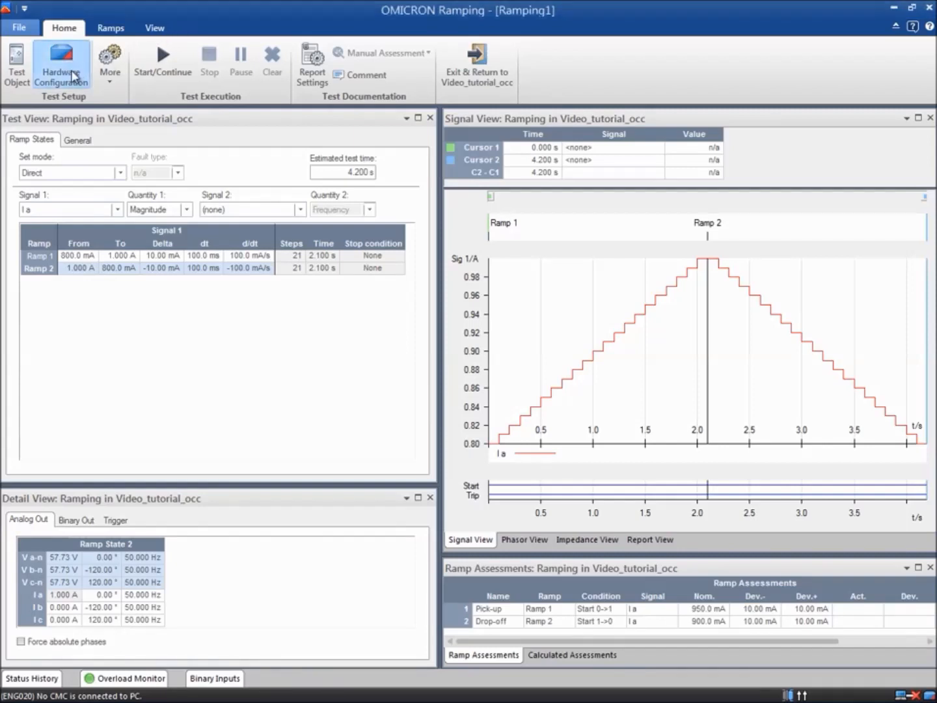
{"action": "left_click", "coordinate": [108, 124]}
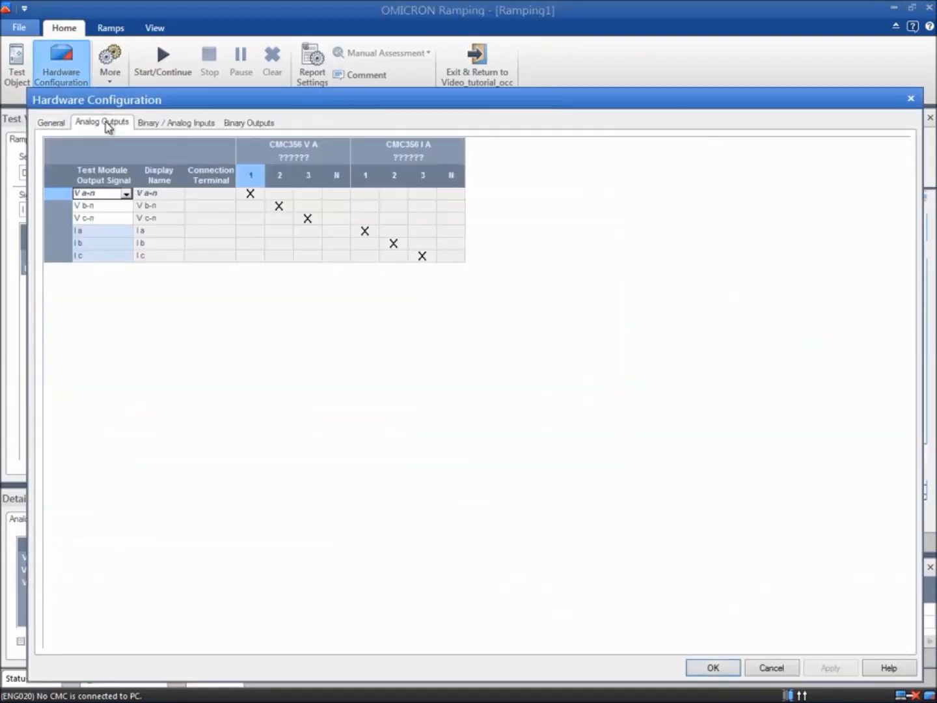
{"action": "left_click", "coordinate": [126, 194]}
{"action": "left_click", "coordinate": [124, 213]}
{"action": "left_click", "coordinate": [125, 206]}
{"action": "left_click", "coordinate": [120, 219]}
{"action": "left_click", "coordinate": [124, 218]}
{"action": "left_click", "coordinate": [120, 233]}
Set the Trip binary input to Not used, review the binary outputs, and apply and close the hardware configuration
{"action": "left_click", "coordinate": [171, 122]}
{"action": "left_click", "coordinate": [113, 268]}
{"action": "left_click", "coordinate": [114, 269]}
{"action": "left_click", "coordinate": [108, 281]}
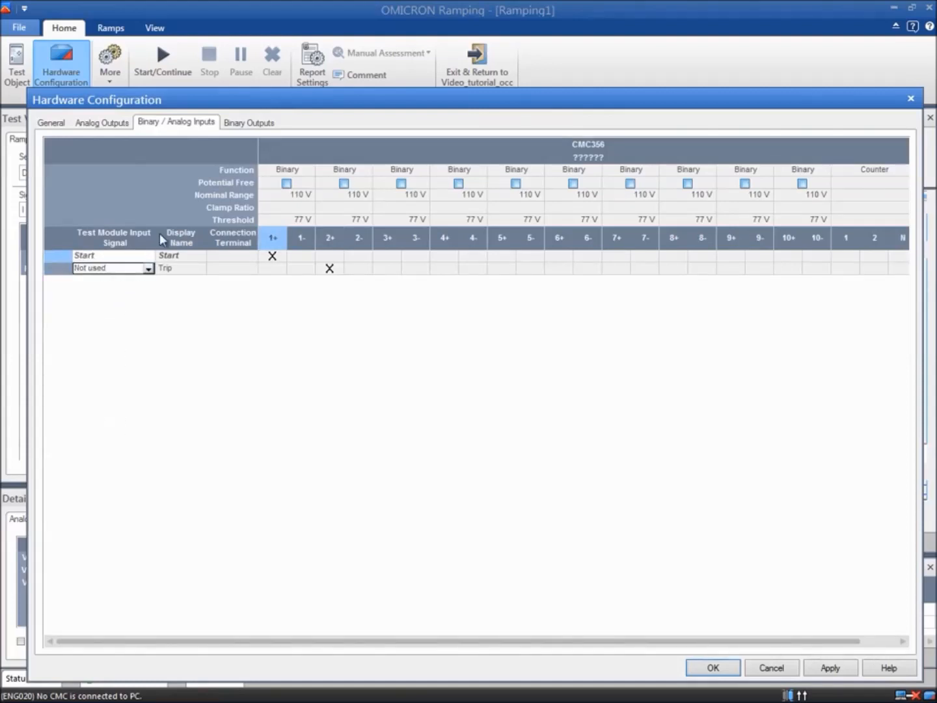
{"action": "left_click", "coordinate": [246, 123]}
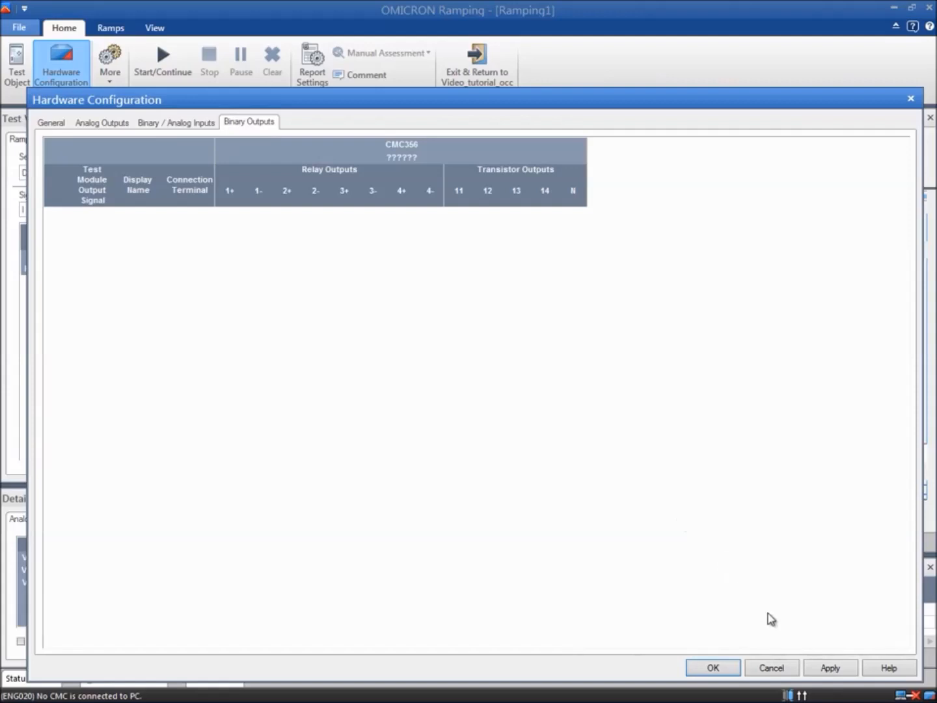
{"action": "left_click", "coordinate": [817, 666]}
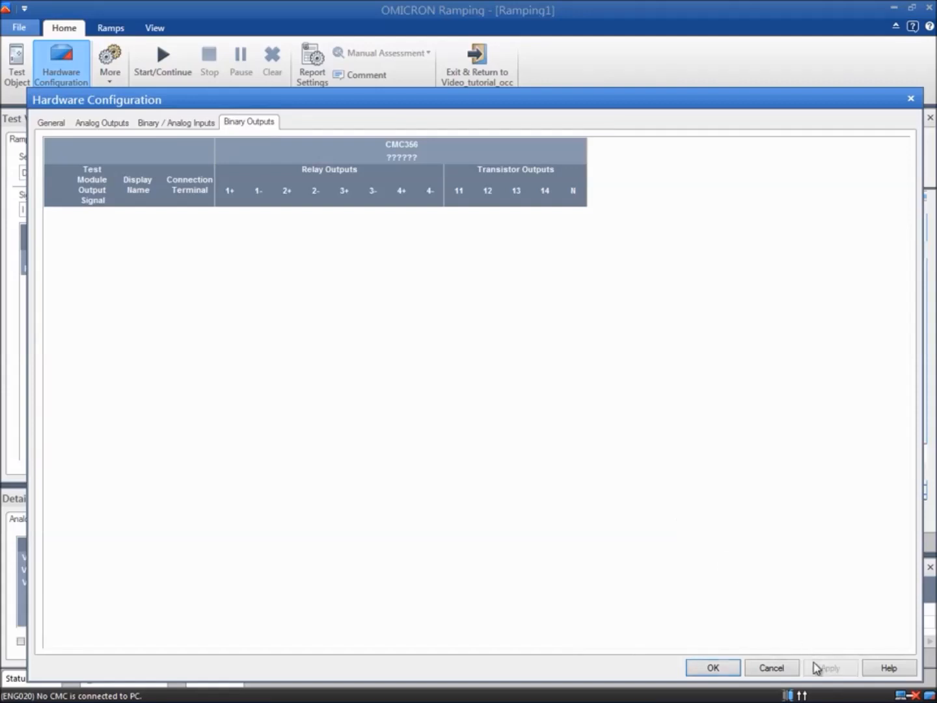
{"action": "left_click", "coordinate": [713, 668]}
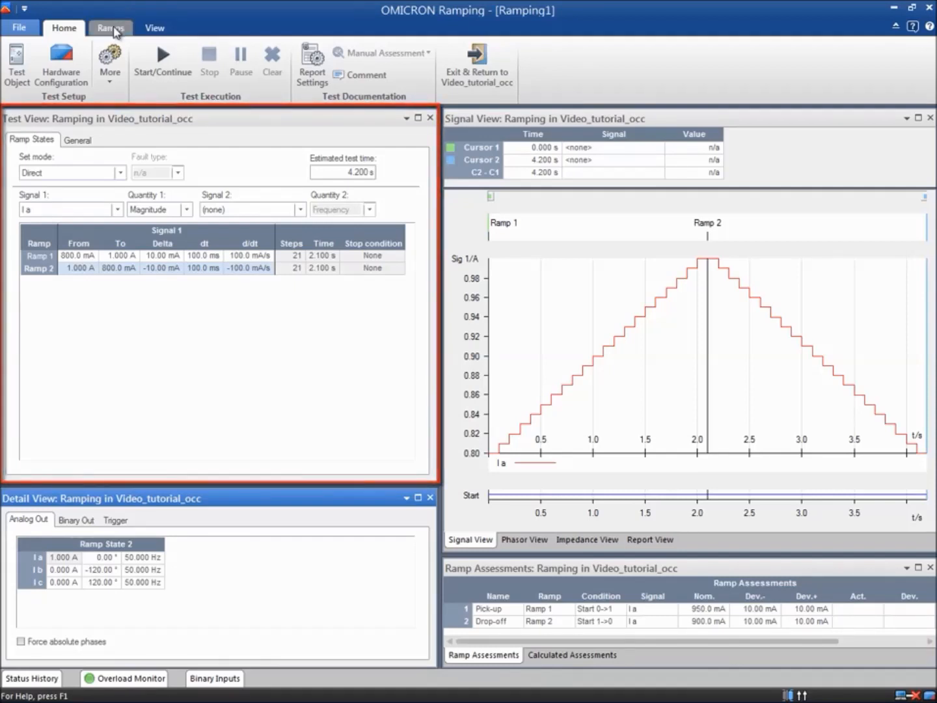
Configure the ramp with Direct set mode, I a; b; c as Signal 1 and Magnitude as its quantity
{"action": "left_click", "coordinate": [112, 25]}
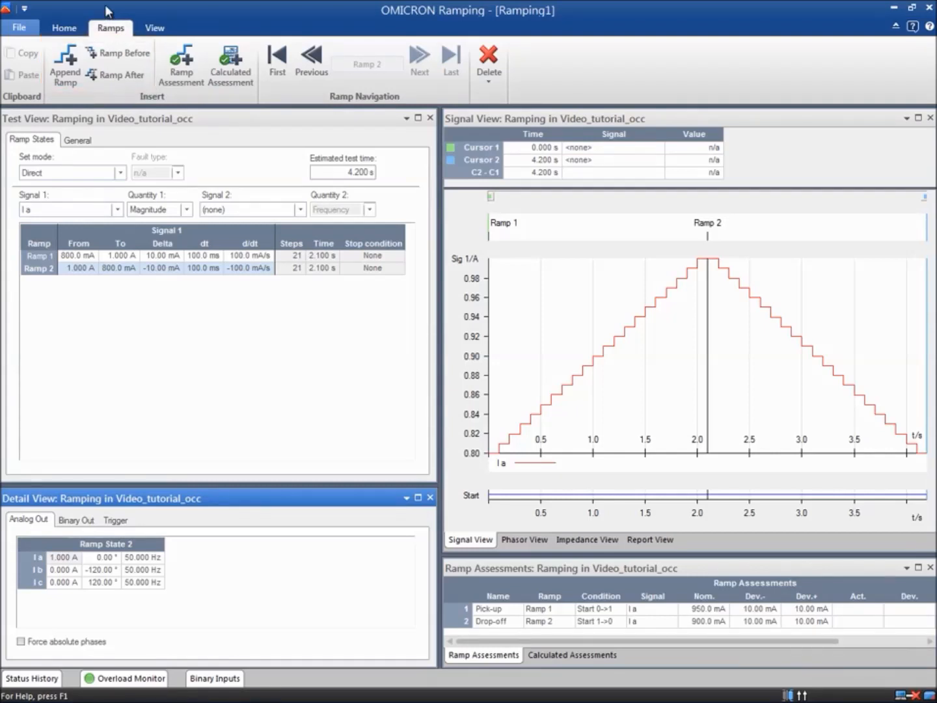
{"action": "left_click", "coordinate": [120, 172]}
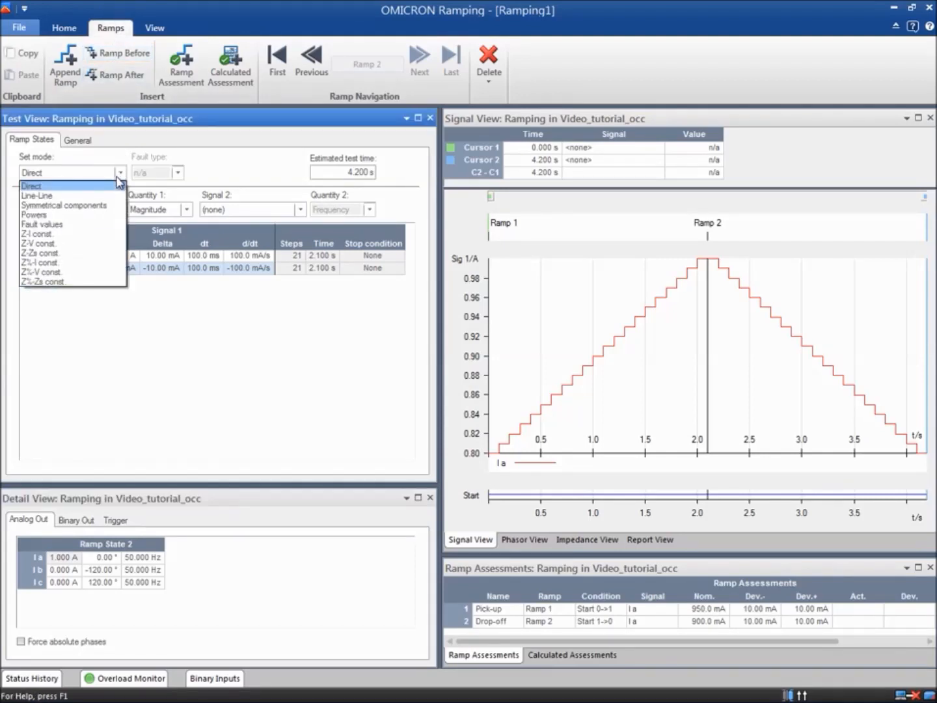
{"action": "left_click", "coordinate": [118, 187]}
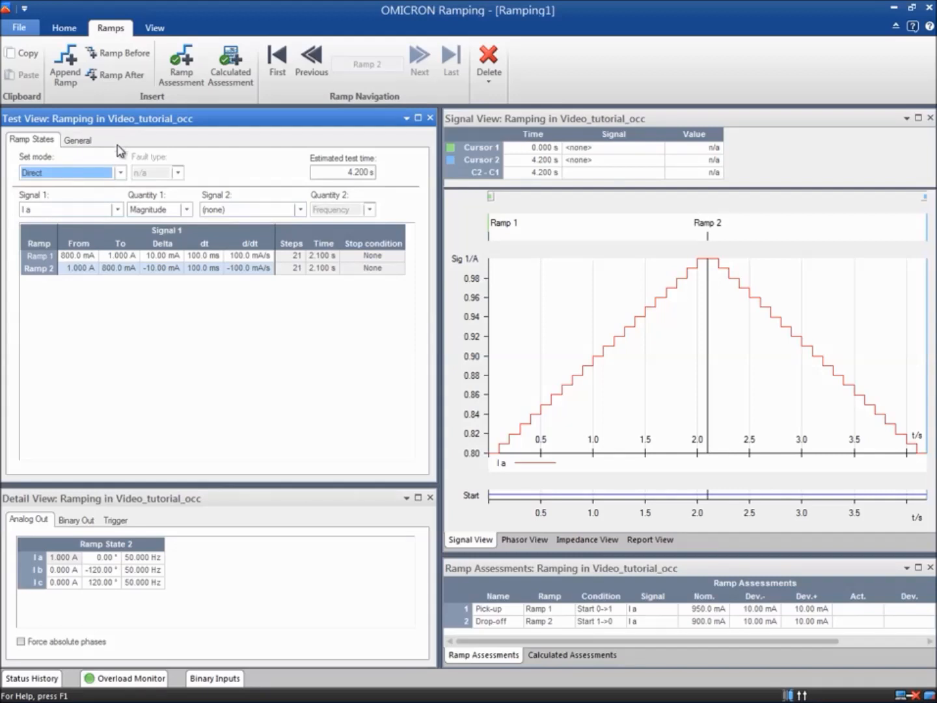
{"action": "left_click", "coordinate": [118, 210]}
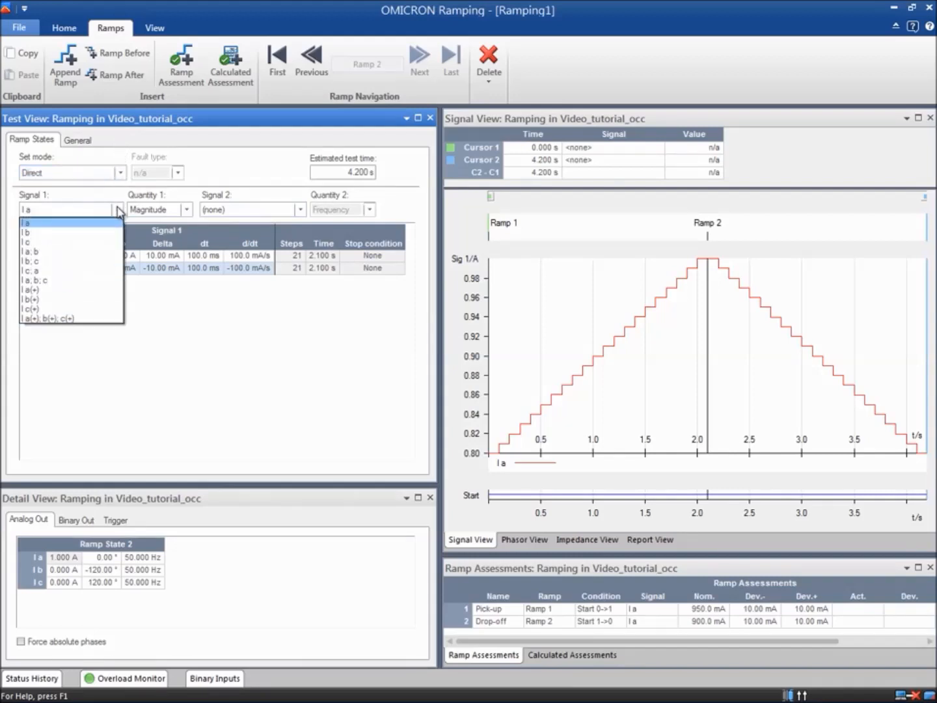
{"action": "left_click", "coordinate": [111, 279]}
{"action": "left_click", "coordinate": [187, 210]}
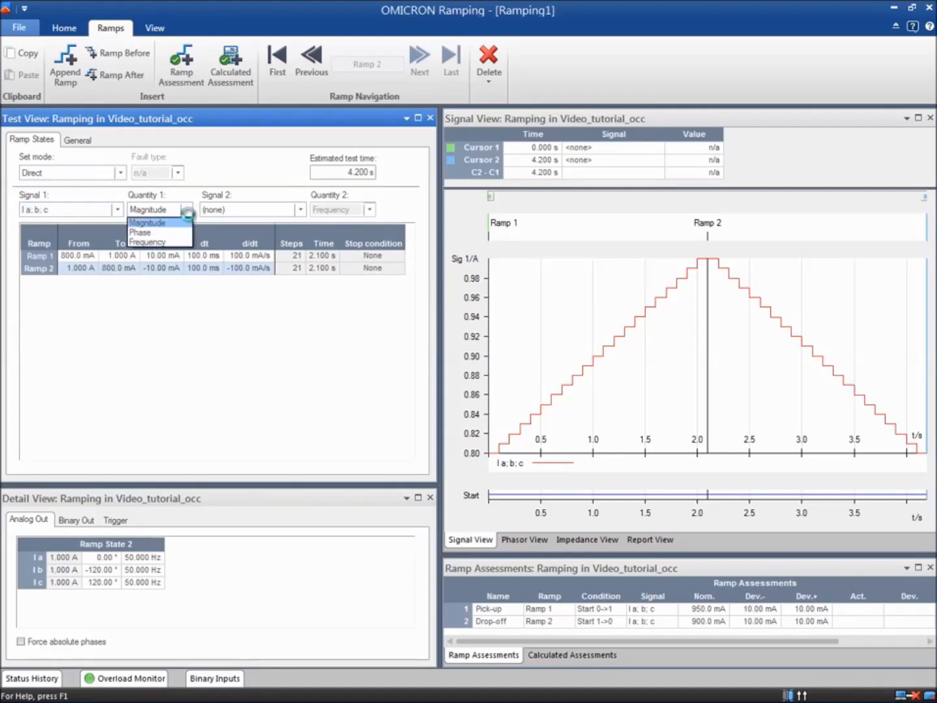
{"action": "left_click", "coordinate": [191, 223]}
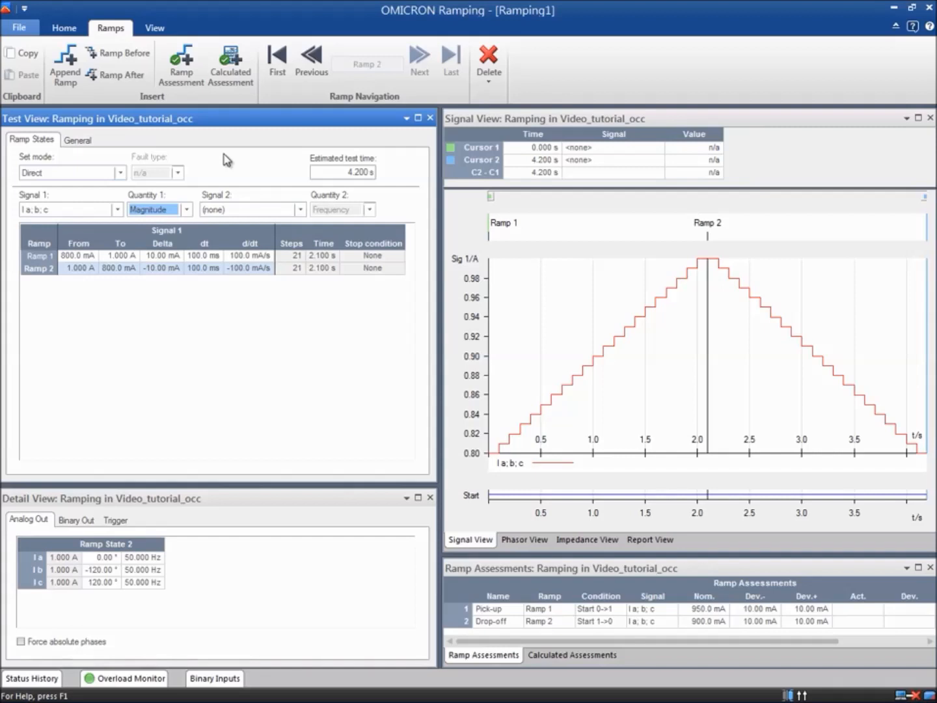
Set Ramp 1 to run from 1.44 A to 2.16 A
{"action": "left_click", "coordinate": [91, 258]}
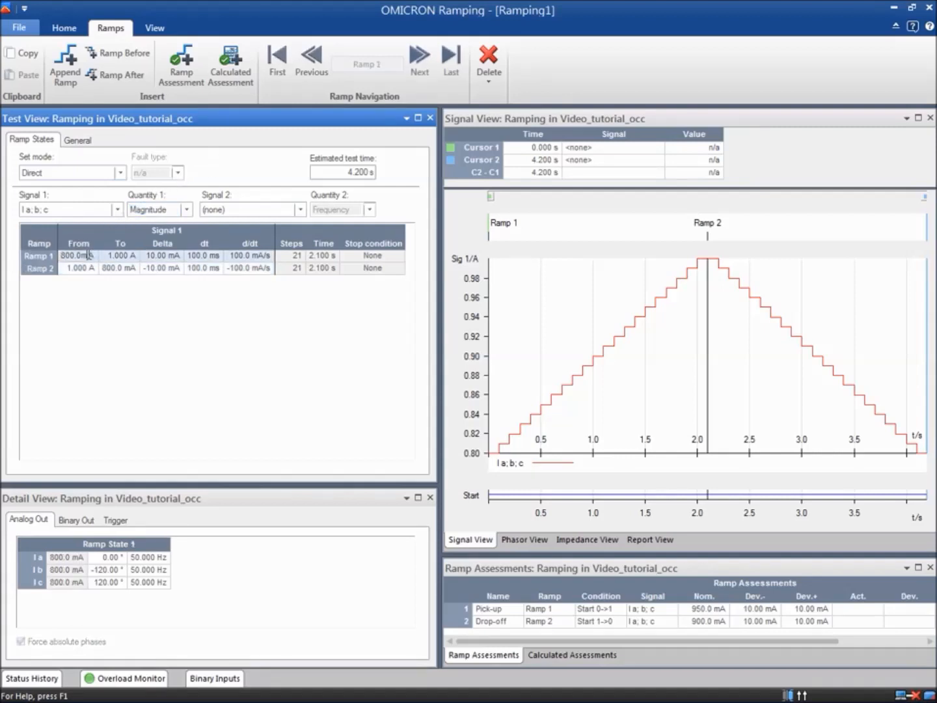
{"action": "left_click", "coordinate": [89, 255]}
{"action": "type", "text": "1.44"}
{"action": "key", "text": "Return"}
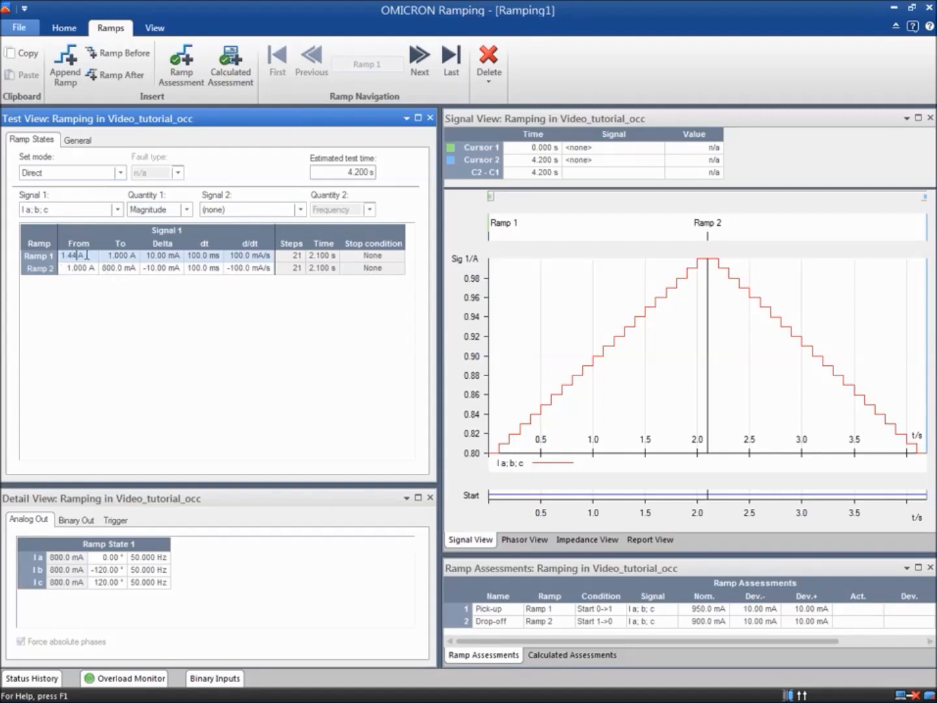
{"action": "left_click", "coordinate": [129, 257]}
{"action": "type", "text": "2.16"}
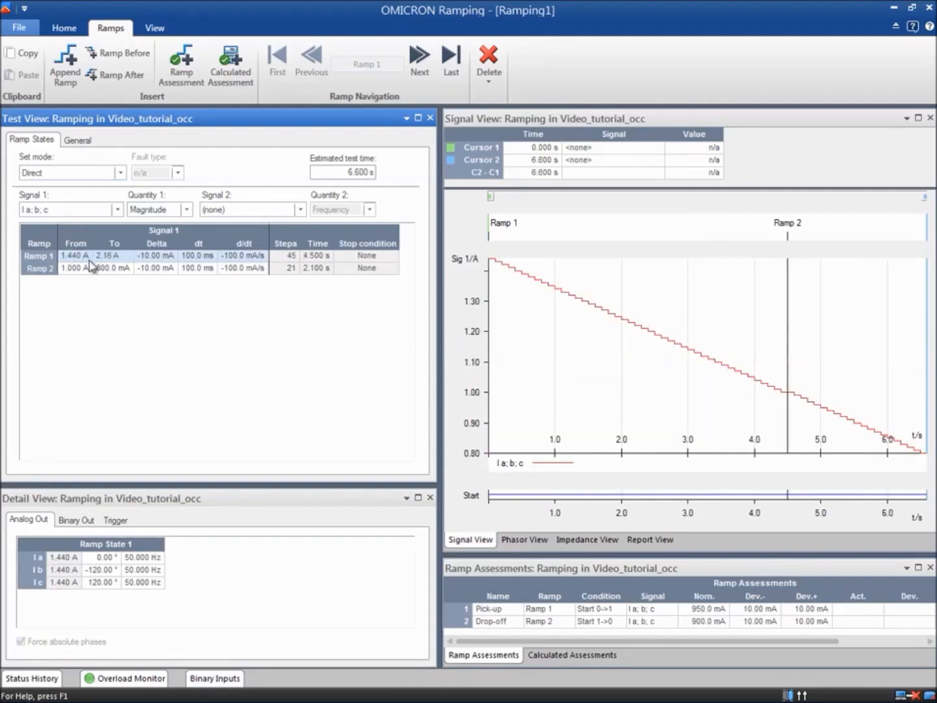
{"action": "key", "text": "Return"}
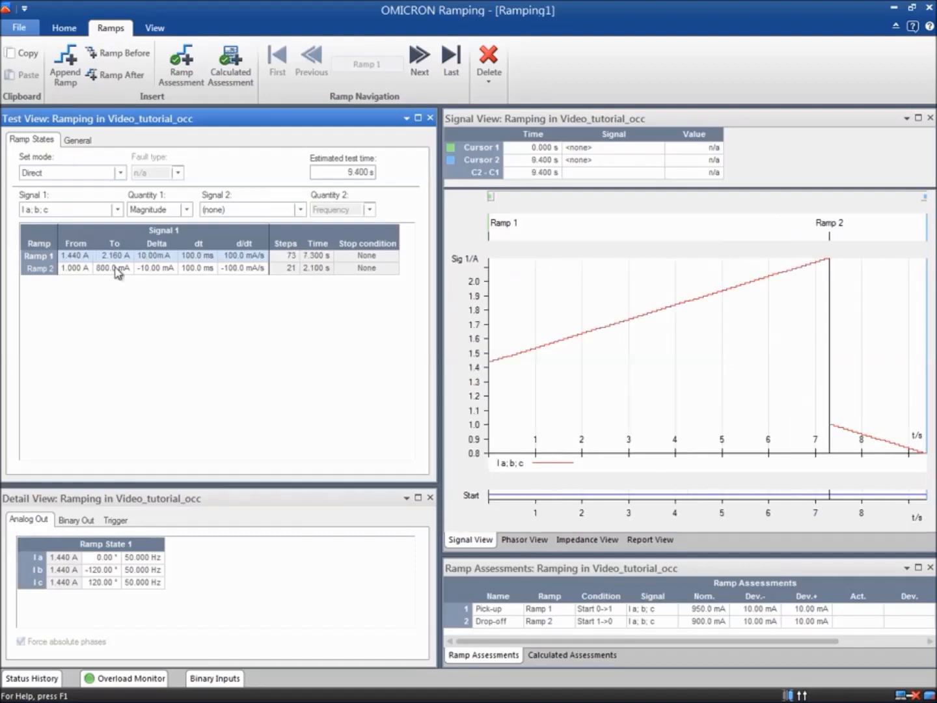
Set Ramp 2 to run from 2.16 A back down to 1.44 A
{"action": "left_click", "coordinate": [75, 267]}
{"action": "type", "text": "2.16"}
{"action": "key", "text": "Tab"}
{"action": "type", "text": "1.44"}
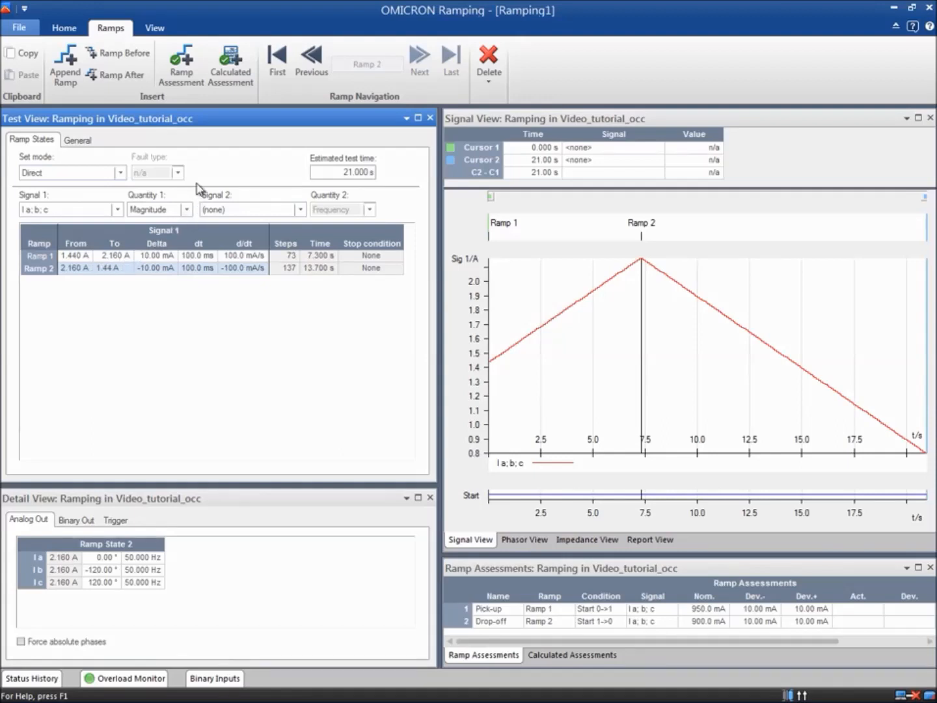
{"action": "key", "text": "Return"}
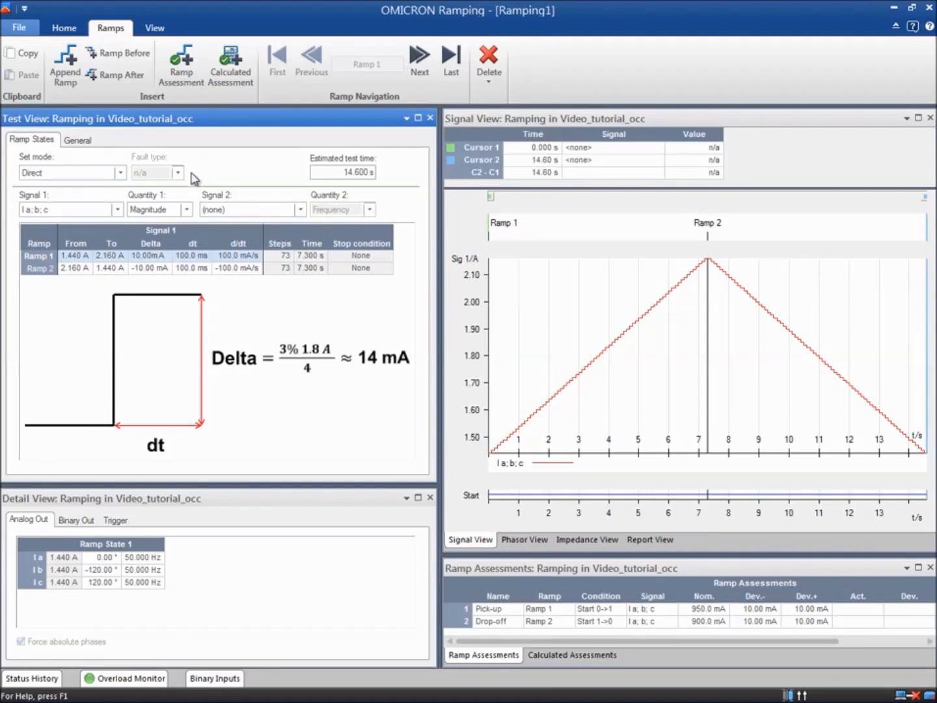
Set the Delta to 14 mA for Ramp 1 and -14 mA for Ramp 2
{"action": "left_click", "coordinate": [138, 255]}
{"action": "key", "text": "Delete"}
{"action": "type", "text": "4"}
{"action": "left_click", "coordinate": [141, 267]}
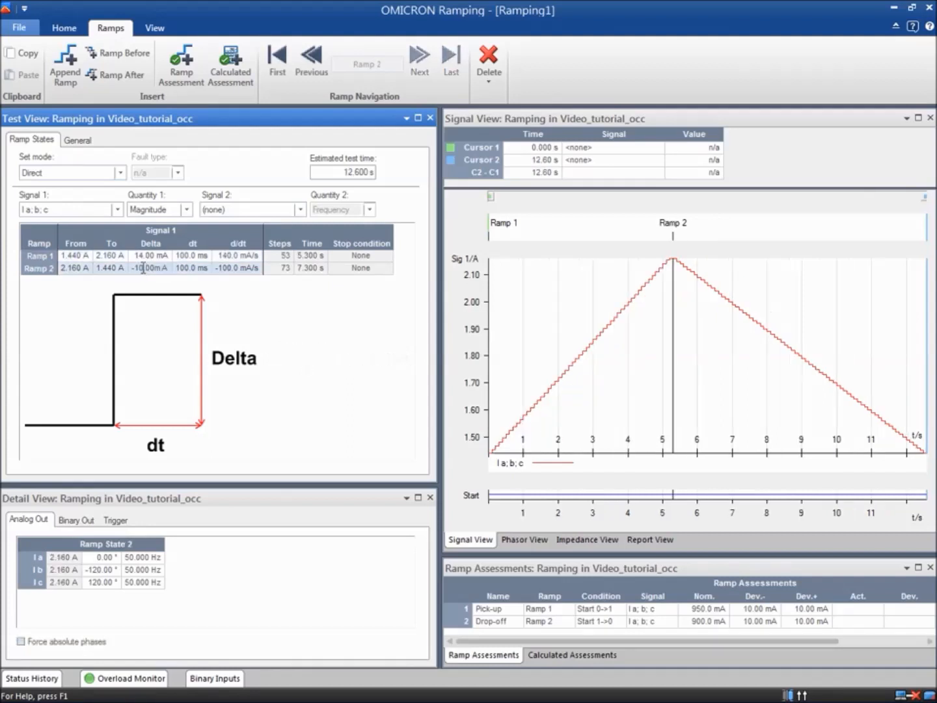
{"action": "key", "text": "Delete"}
{"action": "type", "text": "4"}
{"action": "left_click", "coordinate": [208, 255]}
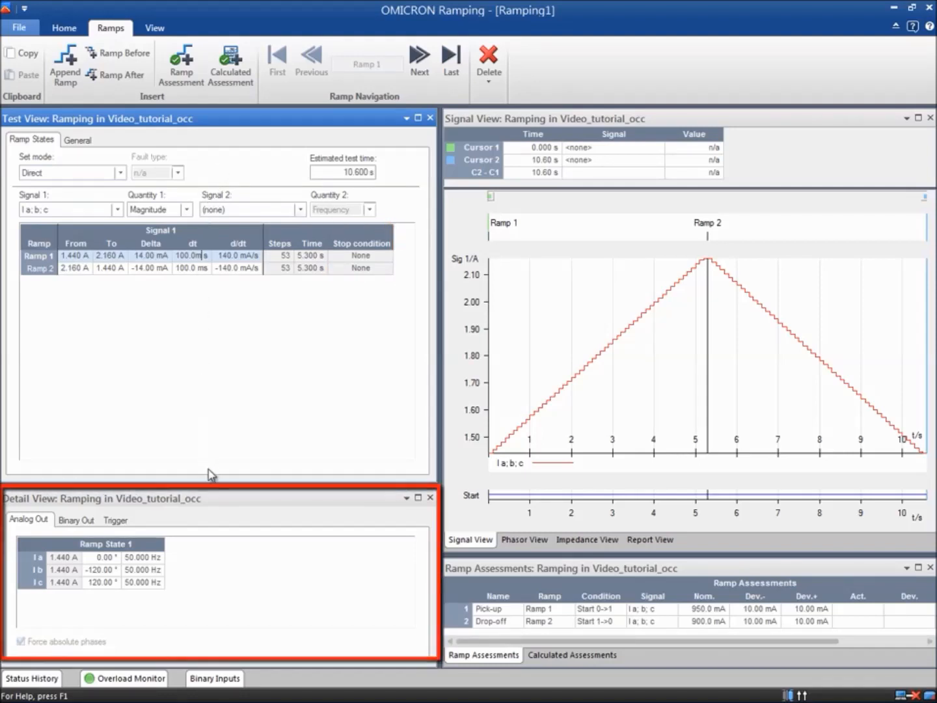
Enlarge the Detail View and set Ramp 1's stop condition to a binary trigger on Start 0->1
{"action": "left_click", "coordinate": [210, 488]}
{"action": "left_click_drag", "start_coordinate": [210, 483], "coordinate": [197, 306]}
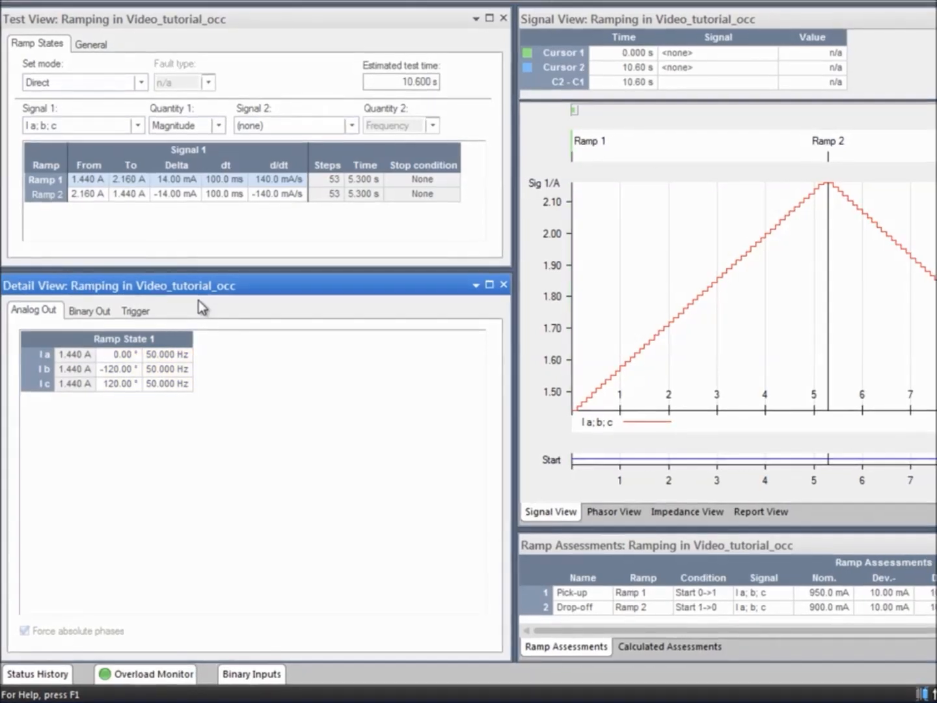
{"action": "left_click", "coordinate": [105, 309]}
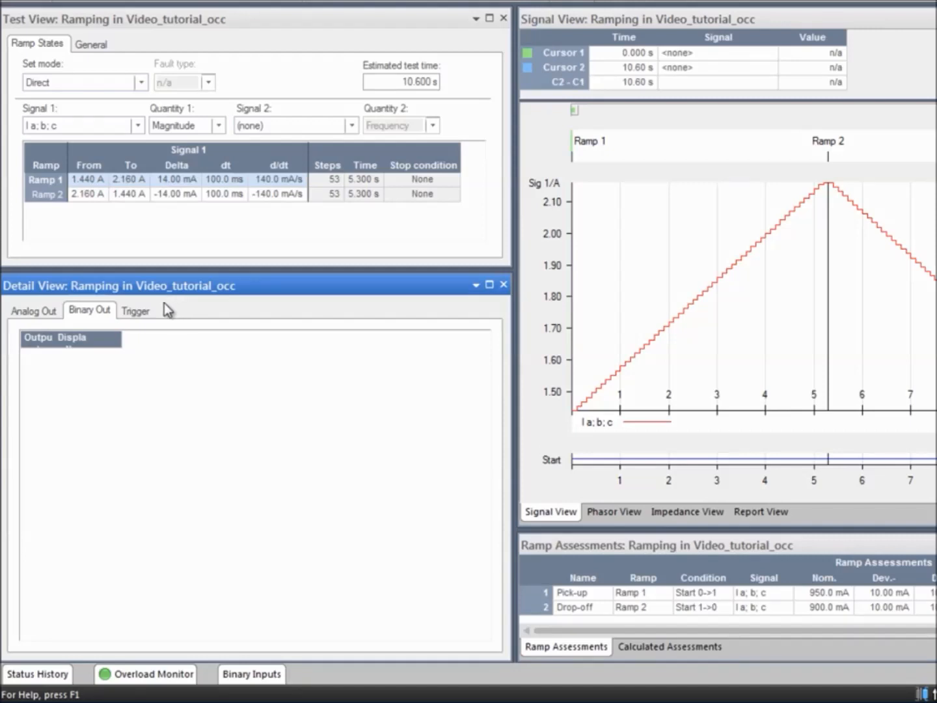
{"action": "left_click", "coordinate": [141, 311]}
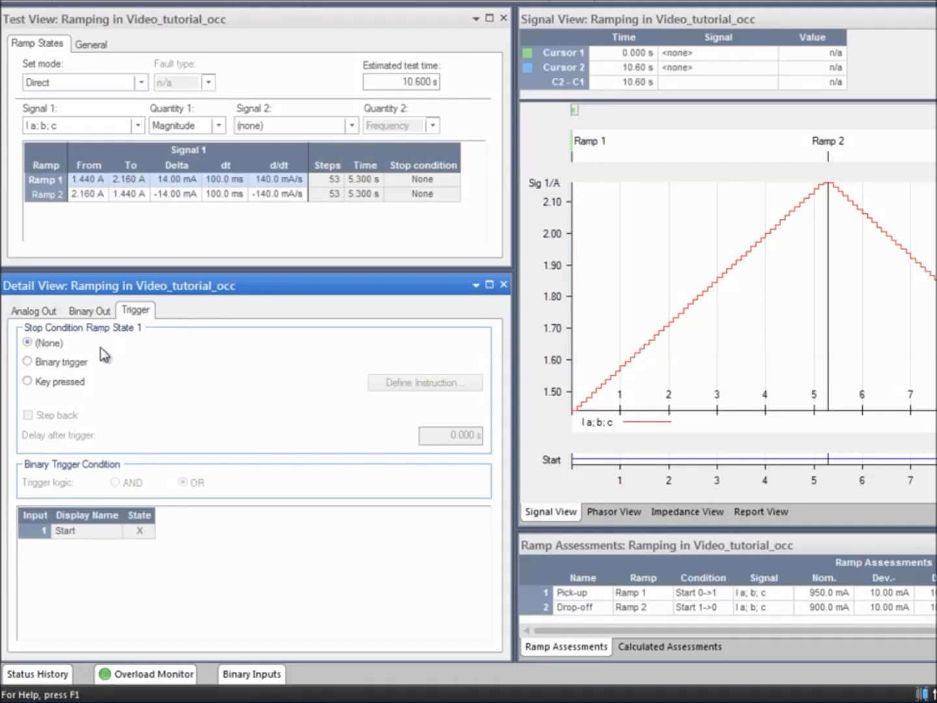
{"action": "left_click", "coordinate": [28, 382]}
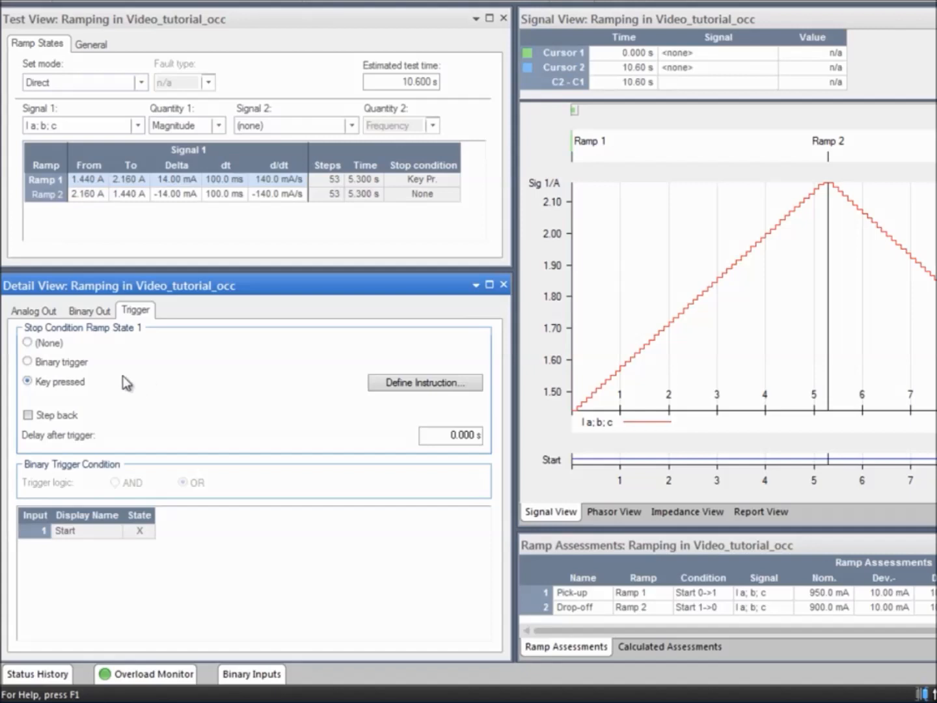
{"action": "left_click", "coordinate": [28, 361]}
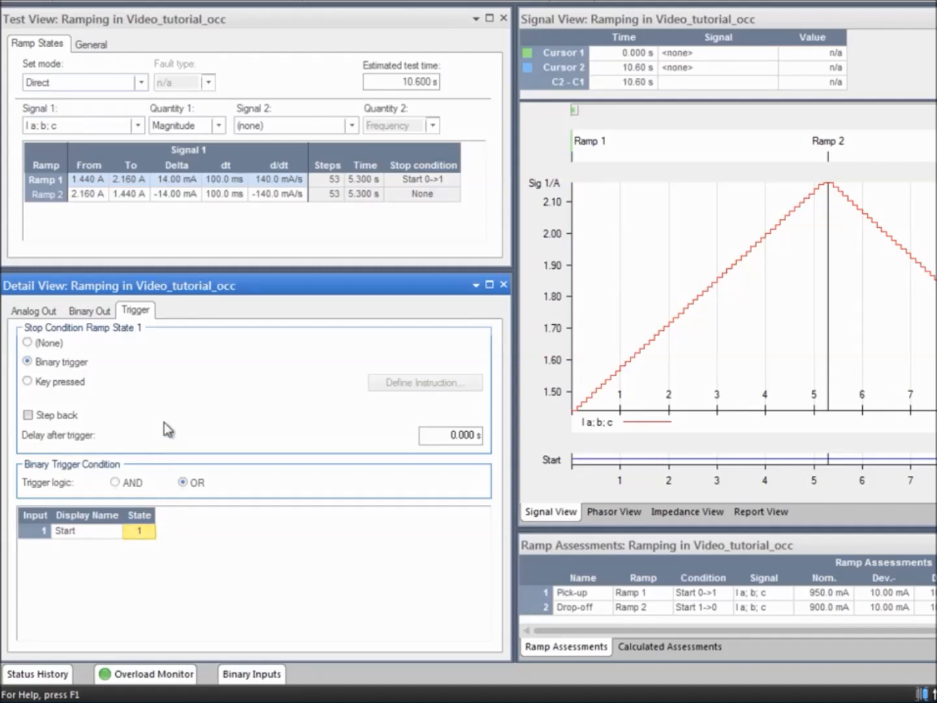
Set Ramp 2's stop condition to a binary trigger with the Start input state at 0
{"action": "left_click", "coordinate": [198, 192]}
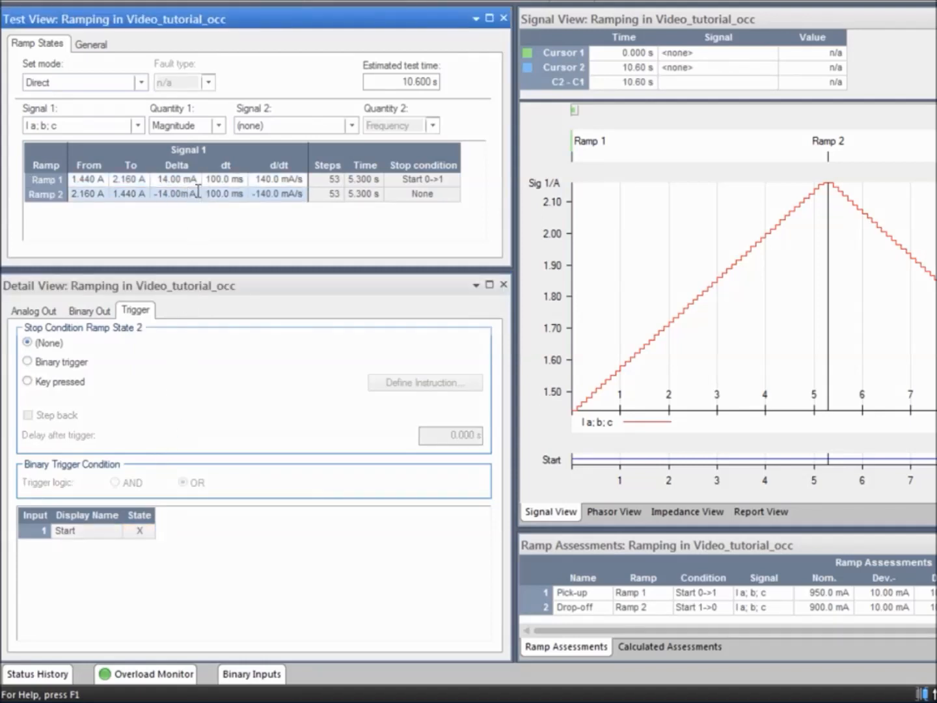
{"action": "left_click", "coordinate": [140, 534]}
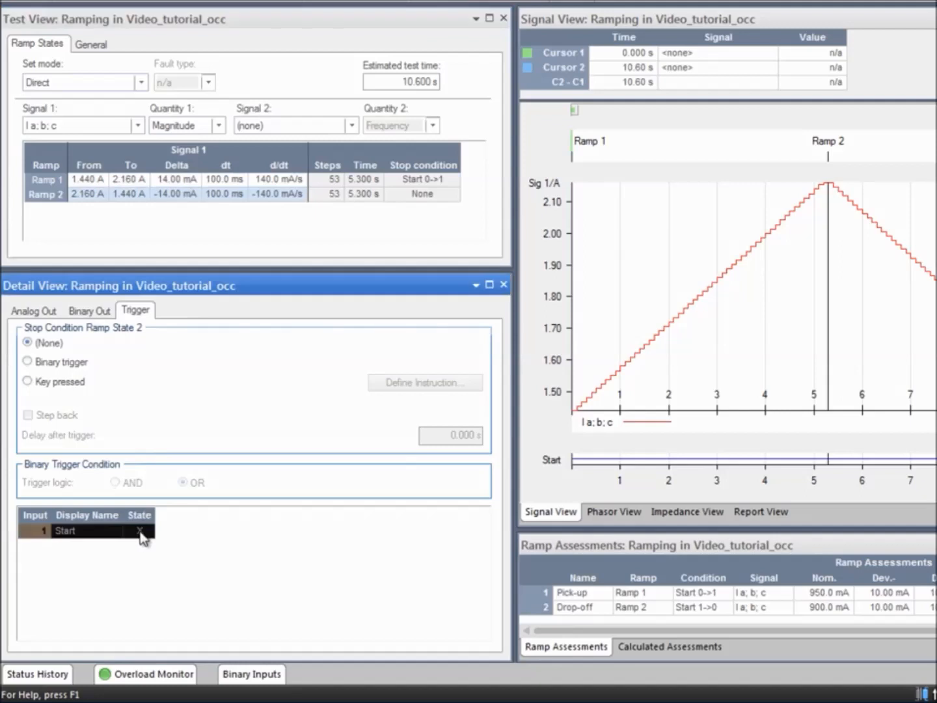
{"action": "left_click", "coordinate": [28, 361]}
{"action": "left_click", "coordinate": [139, 529]}
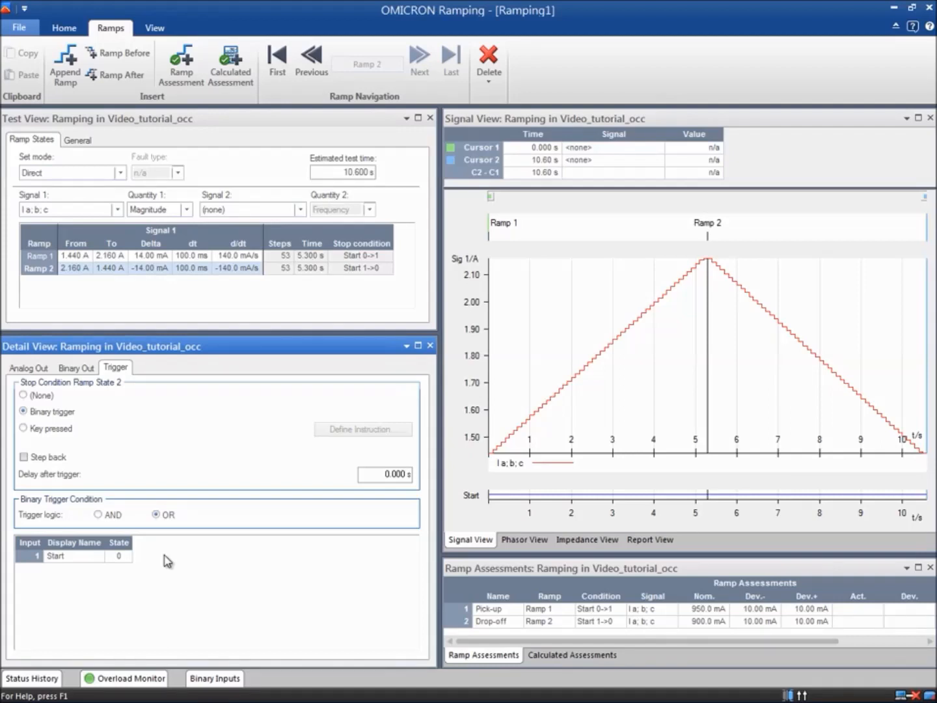
View the calculated assessments and return to the ramp assessments
{"action": "left_click", "coordinate": [149, 31]}
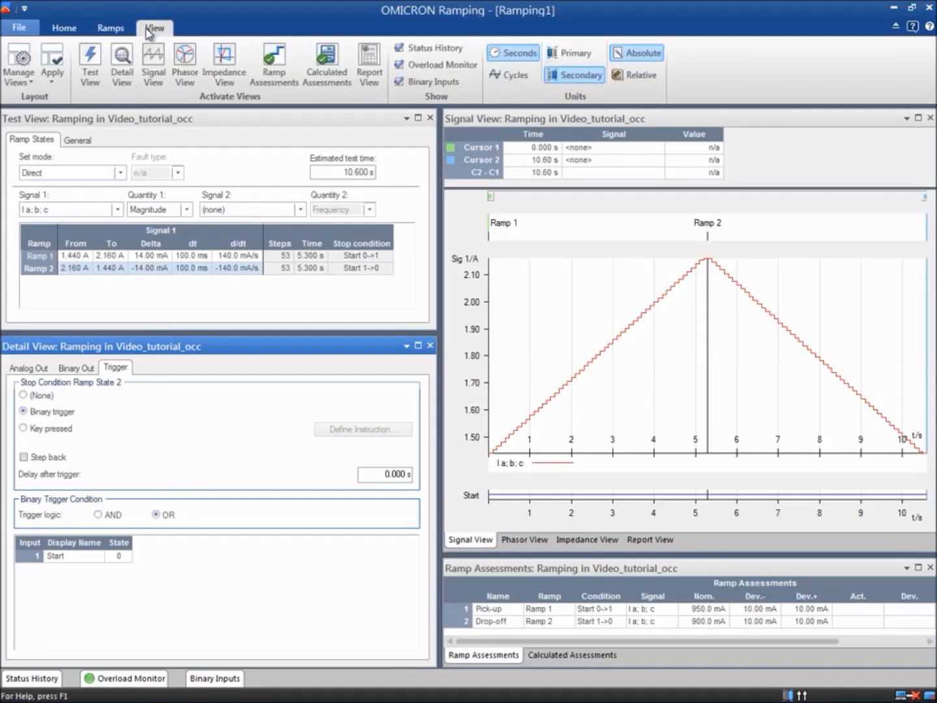
{"action": "left_click", "coordinate": [319, 66]}
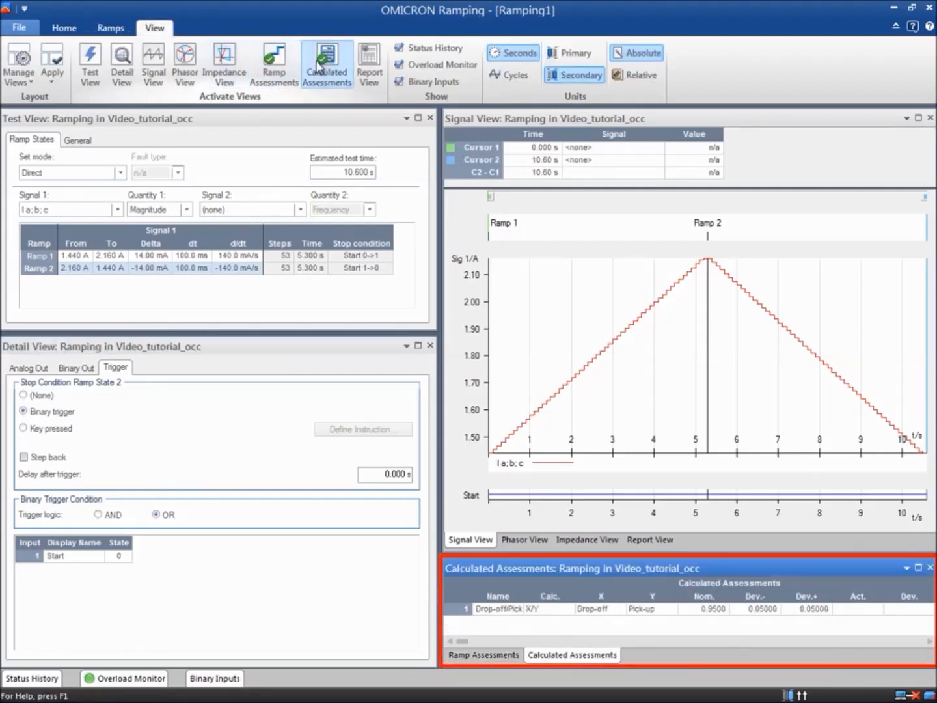
{"action": "left_click", "coordinate": [276, 72]}
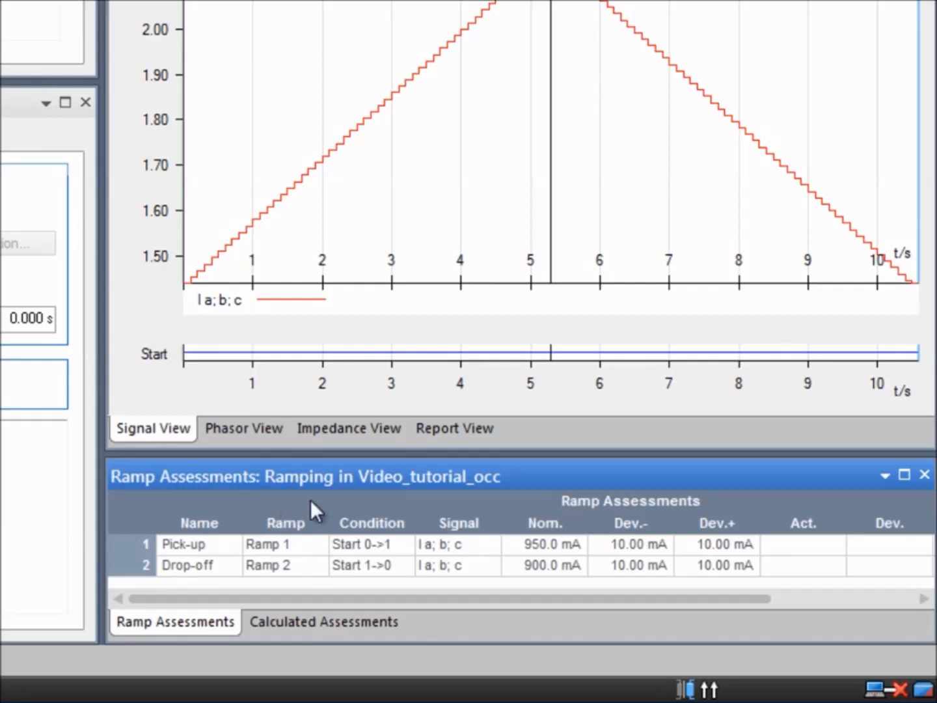
Assign Ramp 1 to the Pick-up assessment and Ramp 2 to the Drop-off assessment
{"action": "left_click", "coordinate": [310, 542]}
{"action": "left_click", "coordinate": [310, 565]}
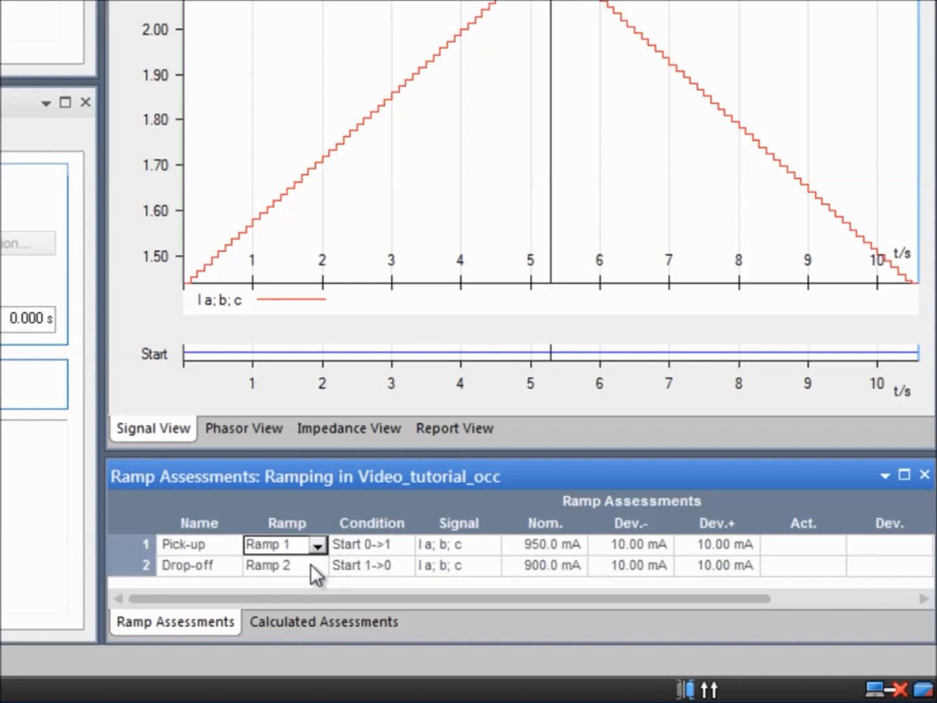
{"action": "left_click", "coordinate": [310, 564]}
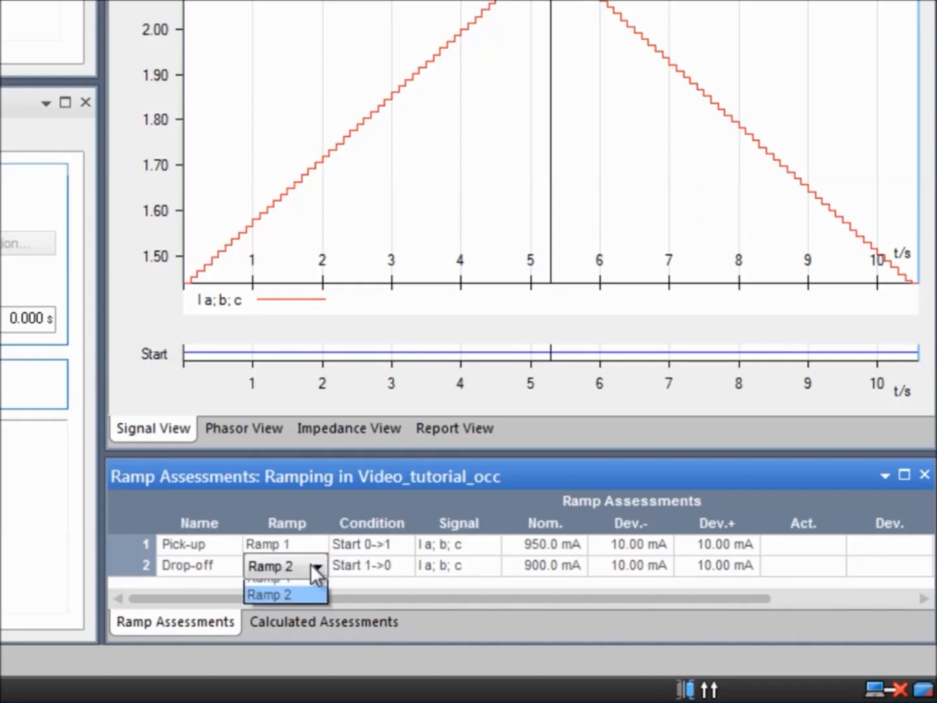
{"action": "left_click", "coordinate": [309, 603]}
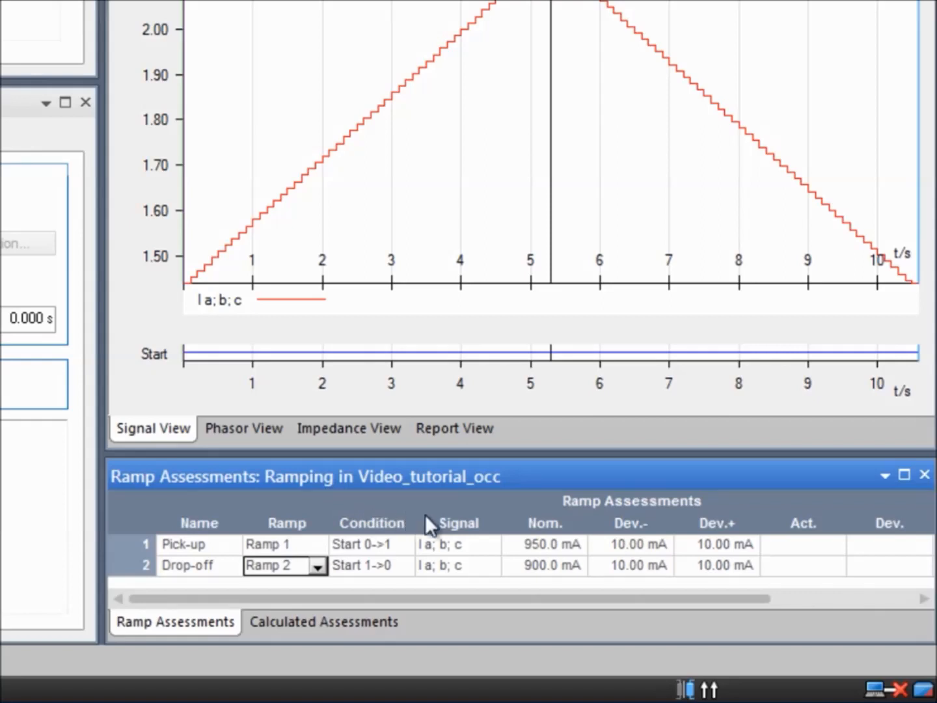
Use Start 0->1 as the Pick-up assessment's condition and Start 1->0 as the Drop-off assessment's condition
{"action": "left_click", "coordinate": [409, 544]}
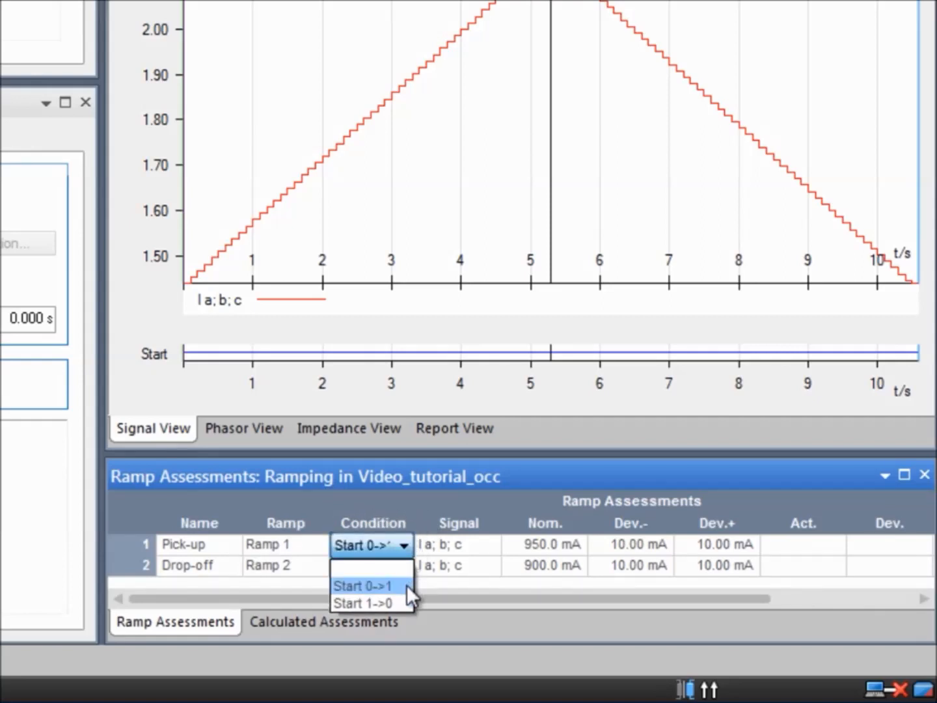
{"action": "left_click", "coordinate": [407, 584]}
{"action": "left_click", "coordinate": [402, 565]}
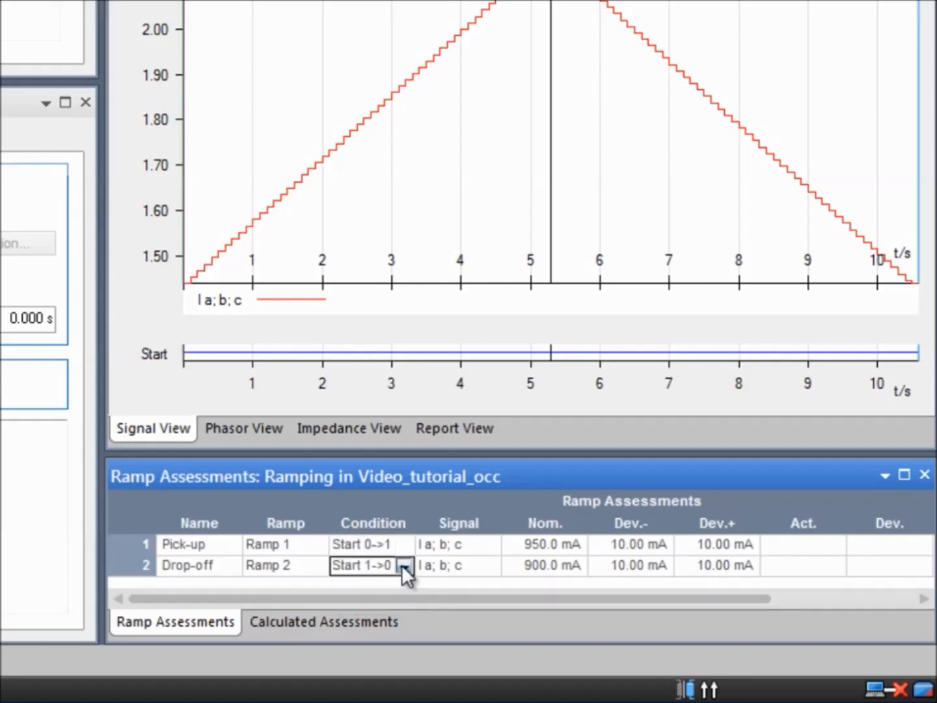
{"action": "left_click", "coordinate": [398, 622]}
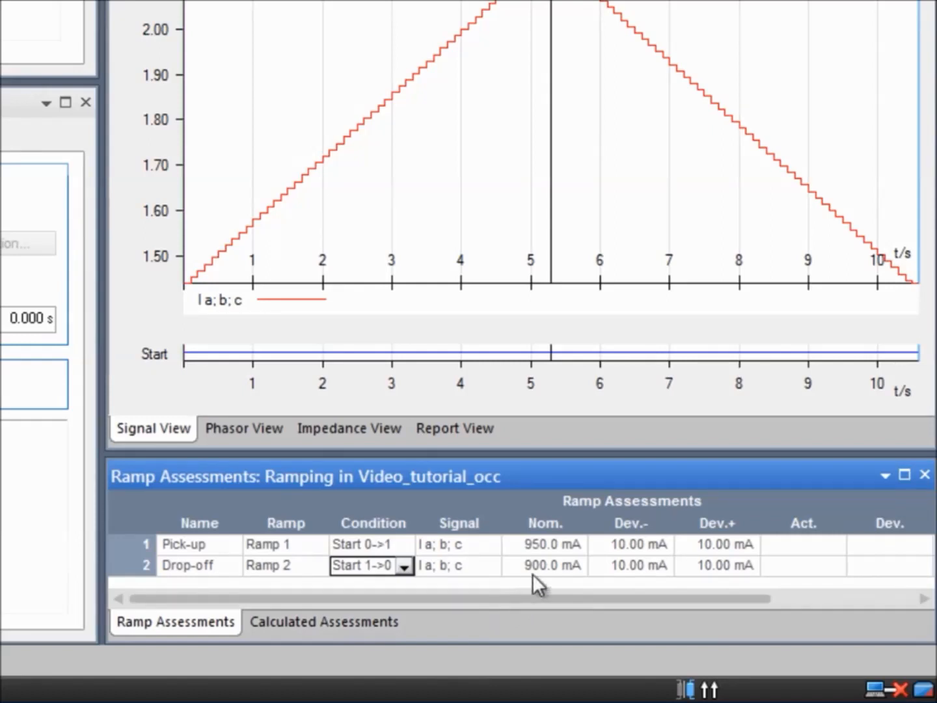
Set the nominal value to 1.8 A for the Pick-up assessment and 1.71 A for the Drop-off assessment
{"action": "left_click", "coordinate": [560, 543]}
{"action": "left_click_drag", "start_coordinate": [558, 544], "coordinate": [495, 549]}
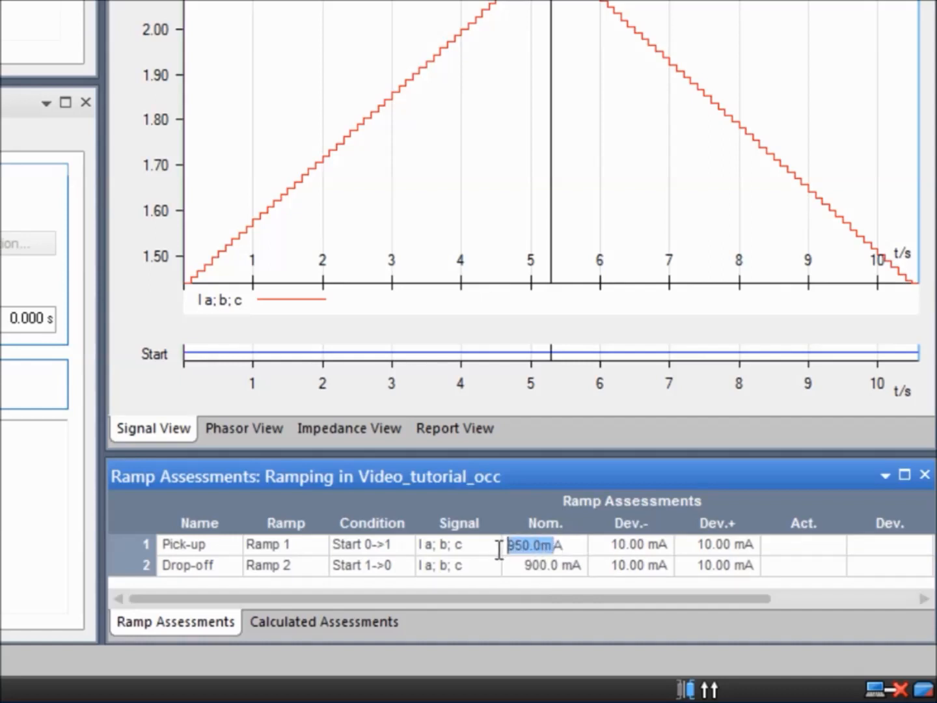
{"action": "type", "text": "1.8 A"}
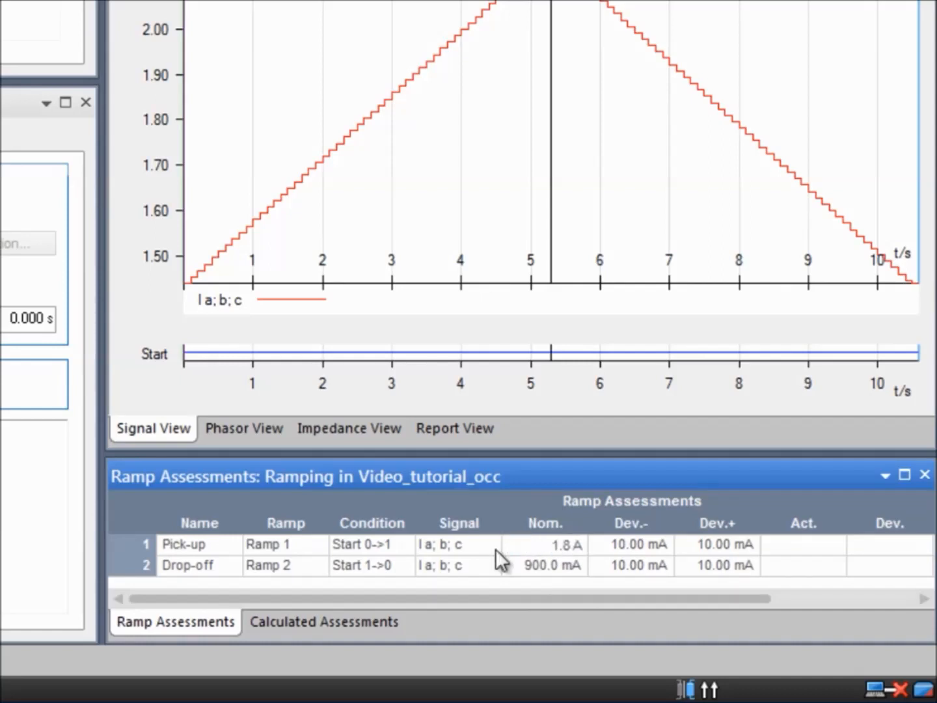
{"action": "key", "text": "Return"}
{"action": "left_click", "coordinate": [544, 565]}
{"action": "left_click_drag", "start_coordinate": [545, 565], "coordinate": [507, 566]}
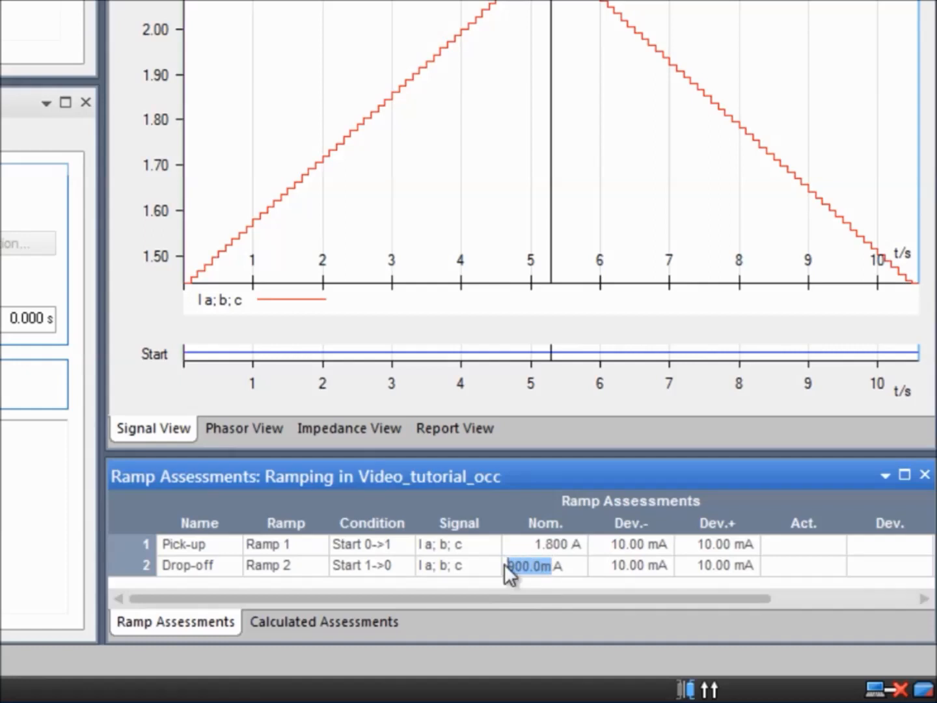
{"action": "type", "text": "1.71"}
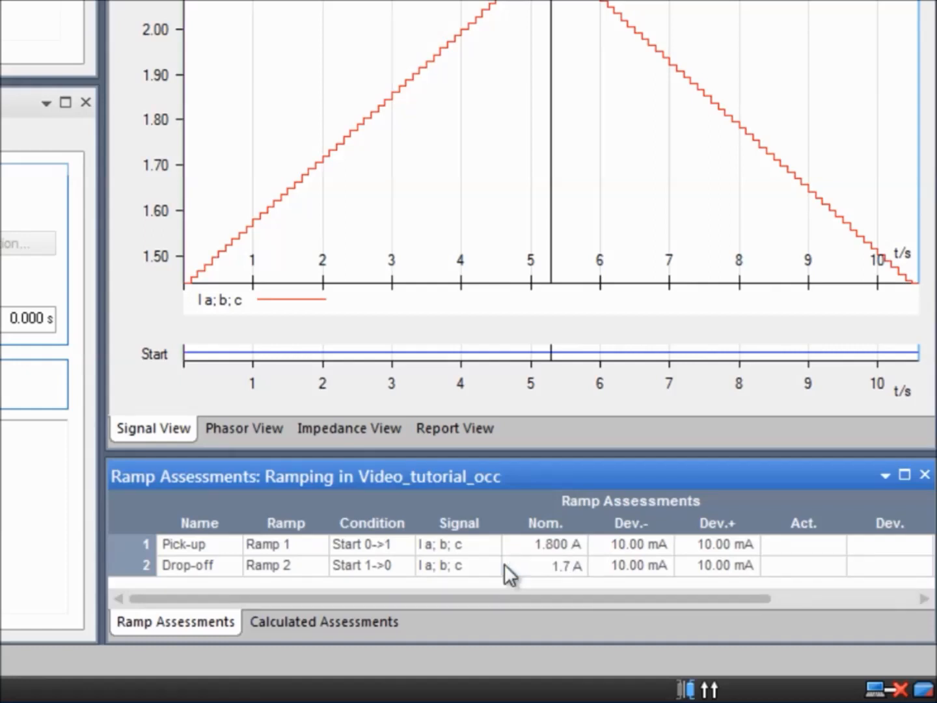
Set the negative deviation tolerance (Dev.-) to 54 mA for both the Pick-up and Drop-off assessments
{"action": "left_click", "coordinate": [630, 544]}
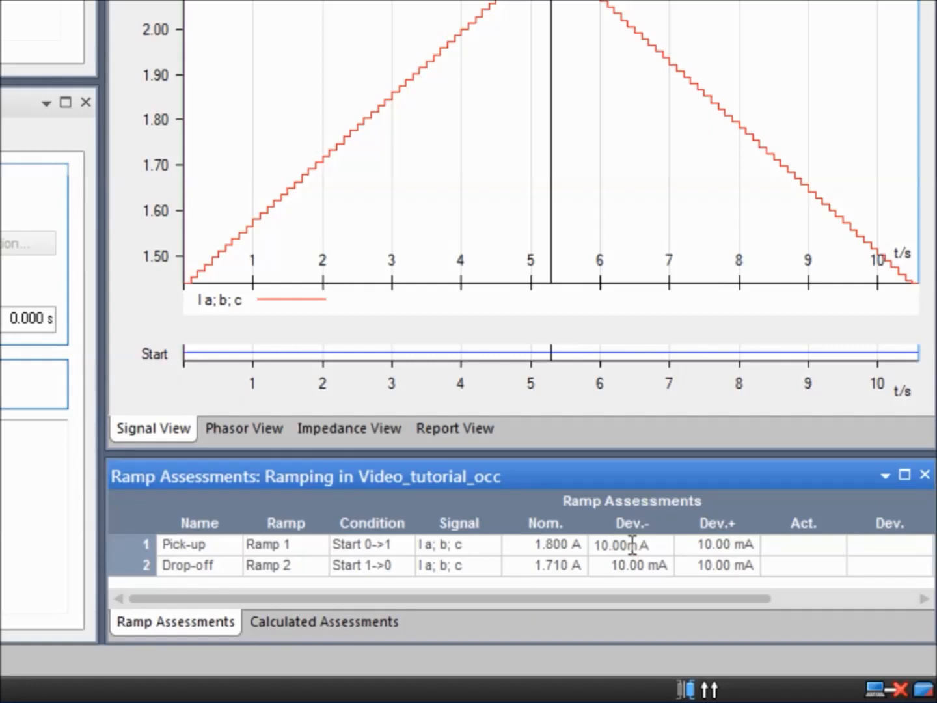
{"action": "left_click_drag", "start_coordinate": [627, 547], "coordinate": [588, 553]}
{"action": "type", "text": "54"}
{"action": "left_click", "coordinate": [626, 564]}
{"action": "left_click_drag", "start_coordinate": [626, 564], "coordinate": [554, 569]}
{"action": "type", "text": "54"}
Set the positive deviation tolerance (Dev.+) to 54 mA for both the Pick-up and Drop-off assessments
{"action": "left_click", "coordinate": [715, 545]}
{"action": "left_click_drag", "start_coordinate": [714, 545], "coordinate": [676, 572]}
{"action": "type", "text": "54"}
{"action": "left_click", "coordinate": [716, 566]}
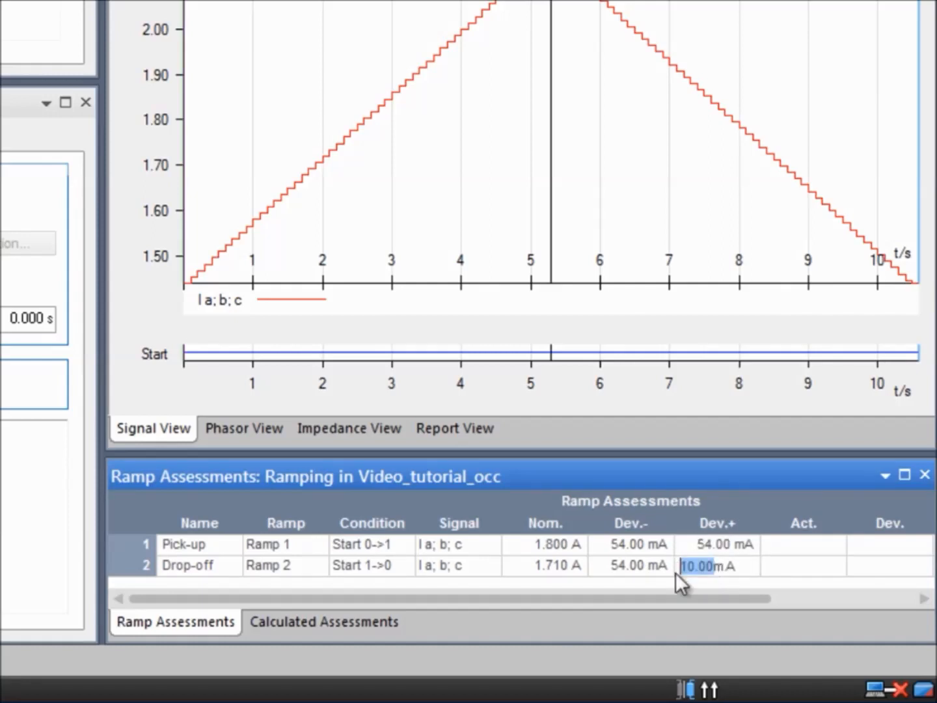
{"action": "type", "text": "54"}
{"action": "left_click", "coordinate": [788, 547]}
{"action": "left_click_drag", "start_coordinate": [746, 595], "coordinate": [894, 596]}
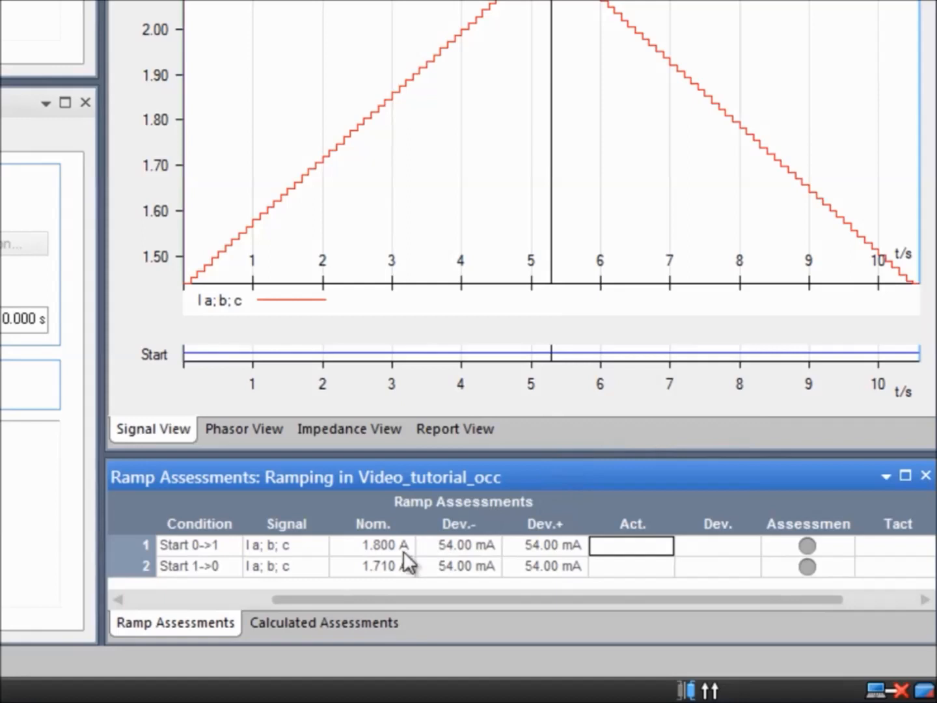
Widen the Name column in the calculated assessments and open the Drop-off/Pick-up ratio's nominal value for editing
{"action": "left_click", "coordinate": [315, 619]}
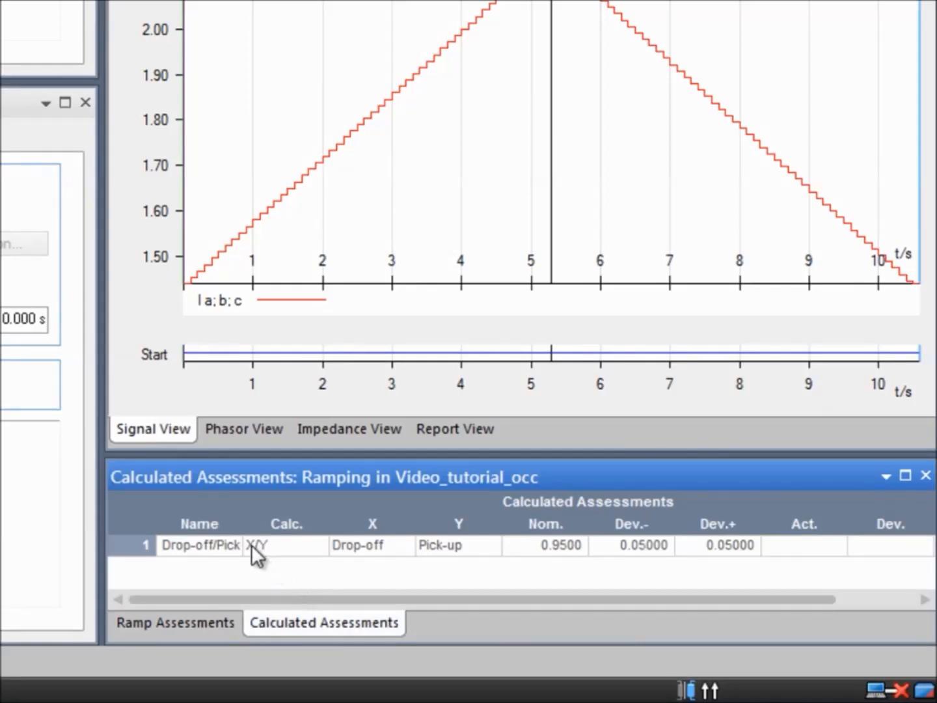
{"action": "left_click_drag", "start_coordinate": [243, 529], "coordinate": [264, 525]}
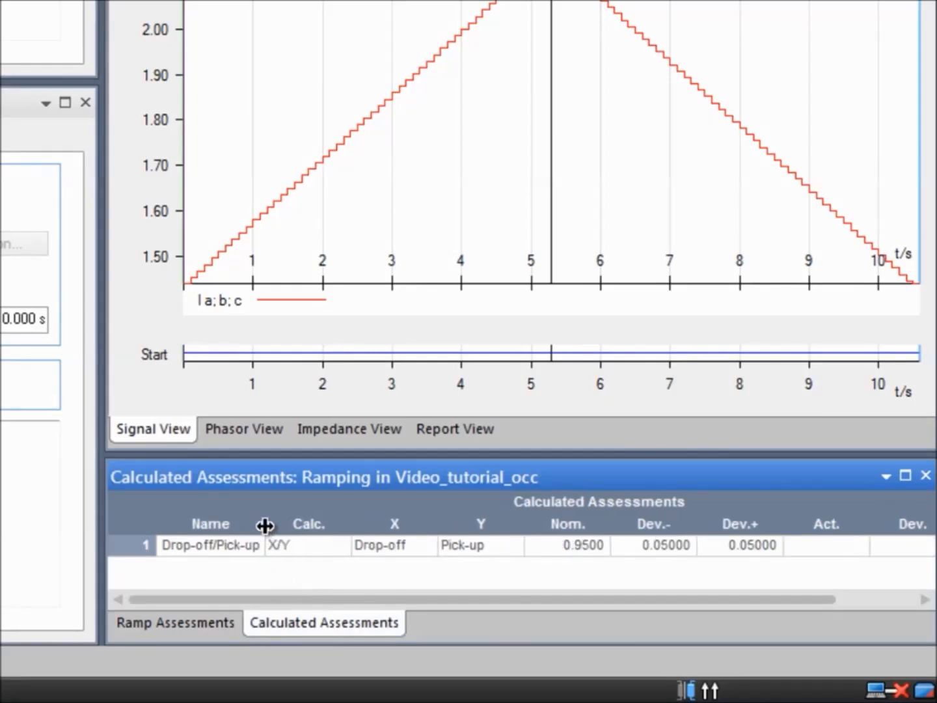
{"action": "left_click", "coordinate": [558, 543]}
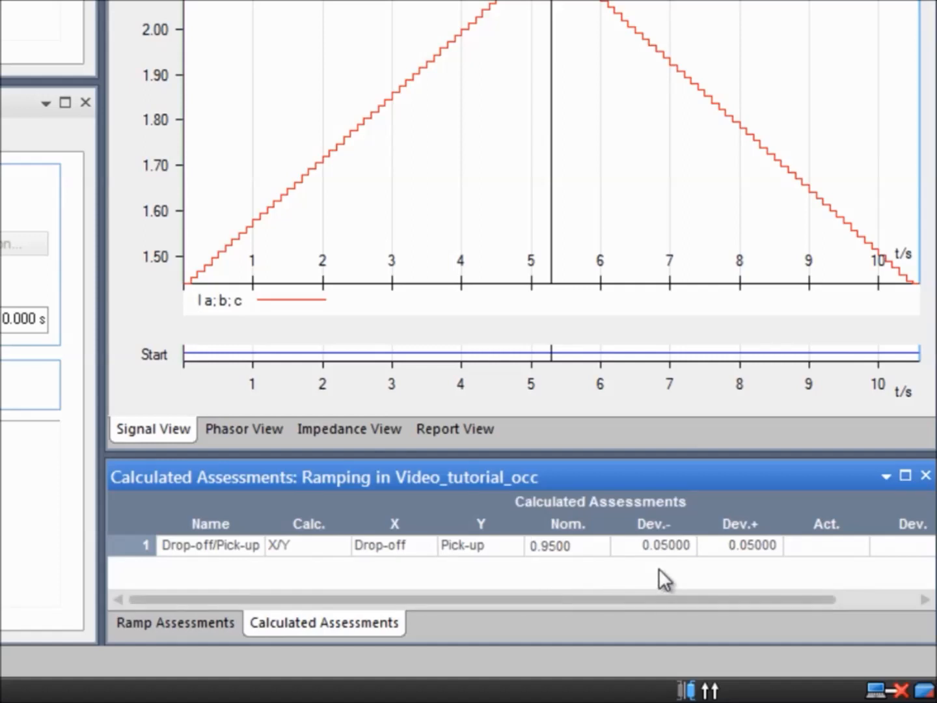